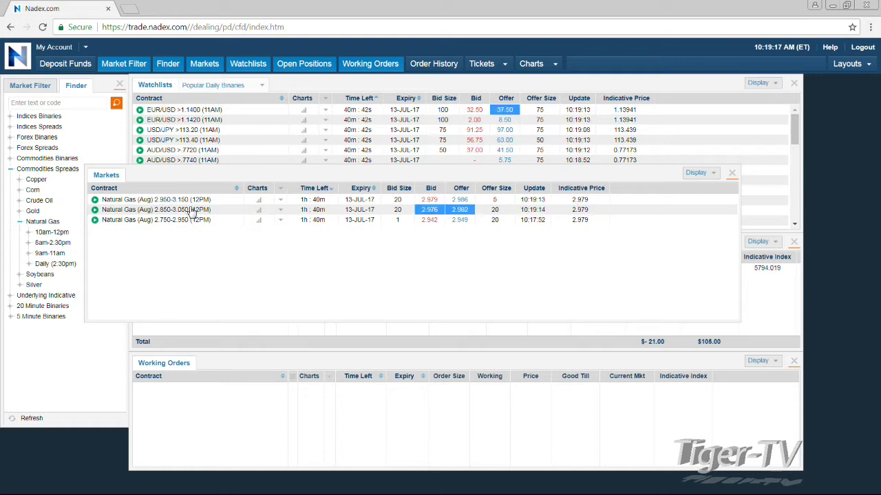
# Step: List the Daily (2:30pm) Natural Gas spreads and open order tickets for the 3.000-3.500 and 2.500-3.500 contracts side by side
pyautogui.click(59, 244)
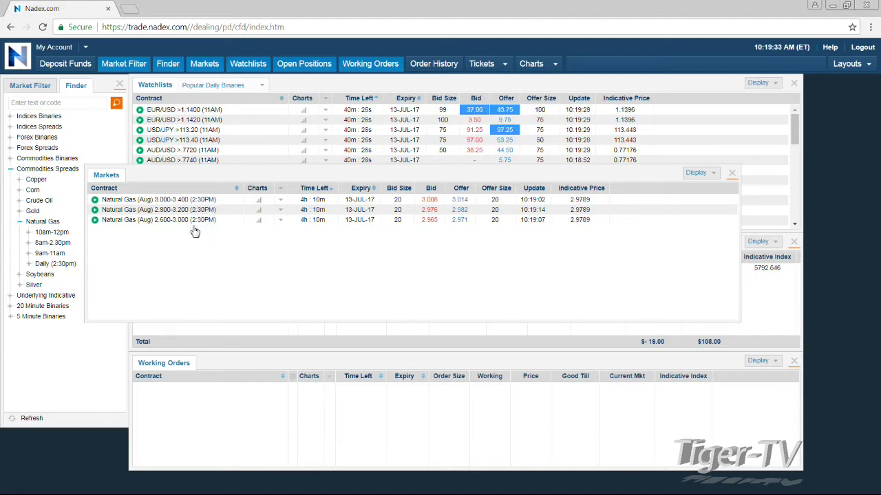
pyautogui.click(60, 265)
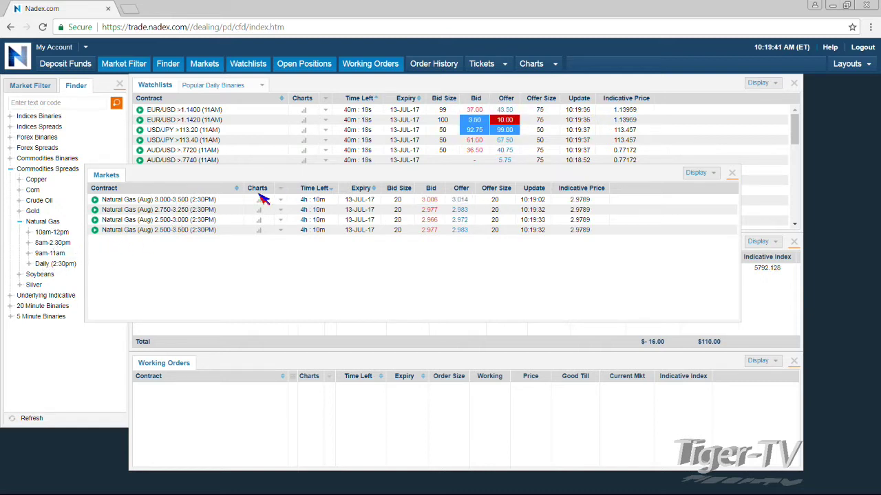
pyautogui.click(199, 201)
pyautogui.moveTo(421, 145); pyautogui.dragTo(272, 209)
pyautogui.moveTo(304, 181); pyautogui.dragTo(341, 143)
pyautogui.click(219, 195)
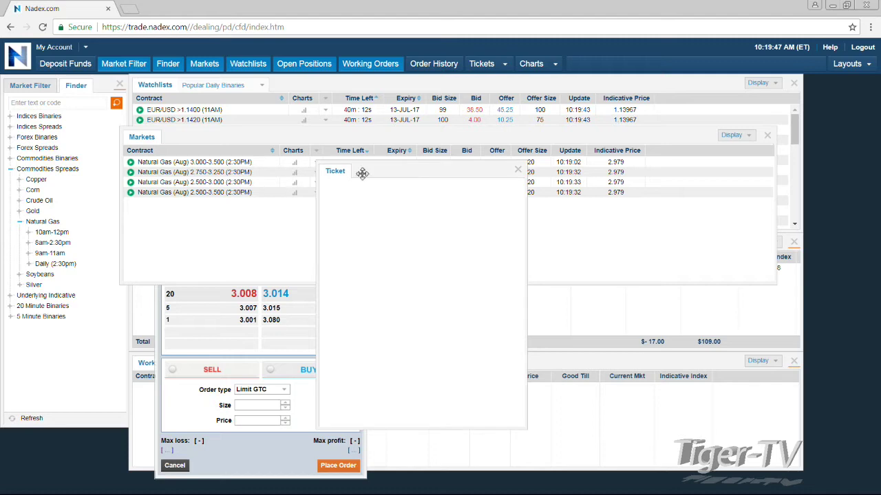
pyautogui.moveTo(358, 172); pyautogui.dragTo(412, 210)
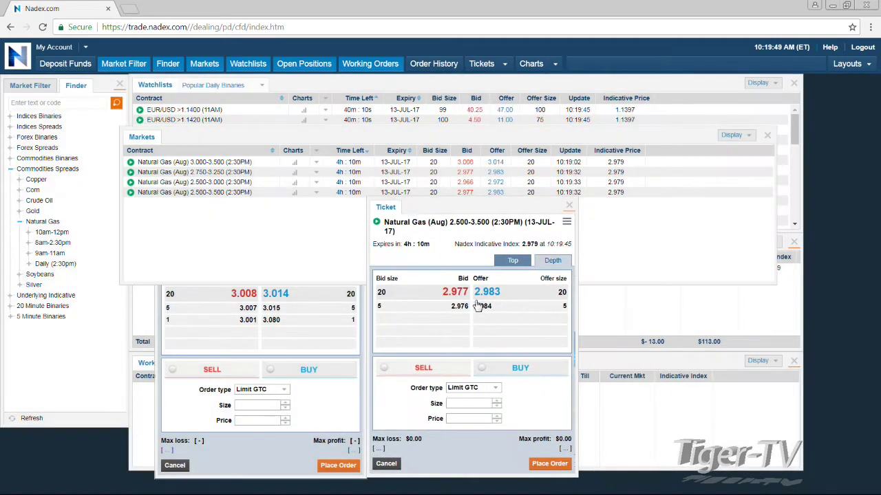
# Step: Fill the 2.500-3.500 ticket to buy 1 at 2.983 and the 3.000-3.500 ticket to sell 1 at 3.008
pyautogui.click(521, 365)
pyautogui.click(234, 294)
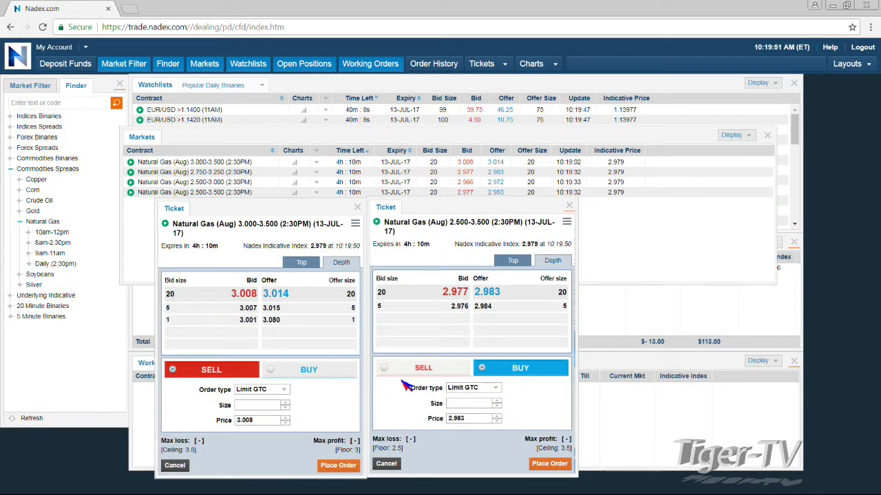
pyautogui.click(496, 401)
pyautogui.click(285, 403)
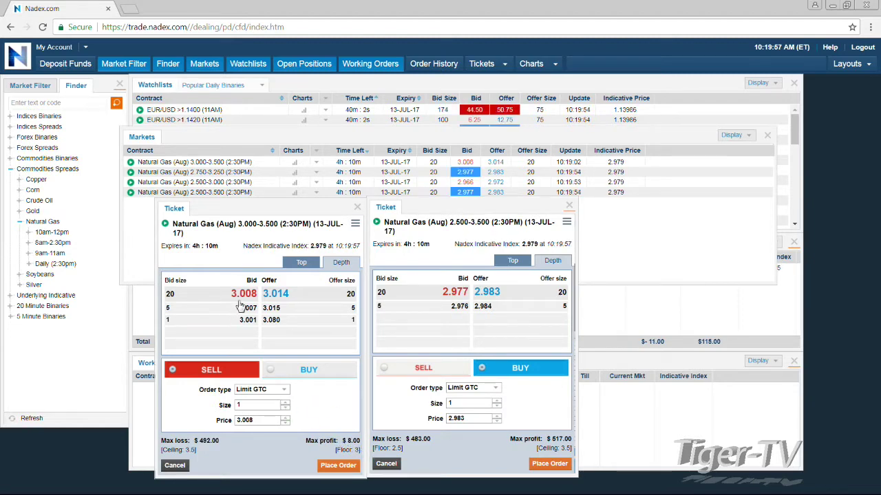
# Step: Reverse both tickets, buying 3.000-3.500 at 3.014 and selling 2.500-3.500 at 2.979, and close the 2.500-3.500 ticket
pyautogui.moveTo(278, 295); pyautogui.dragTo(285, 294)
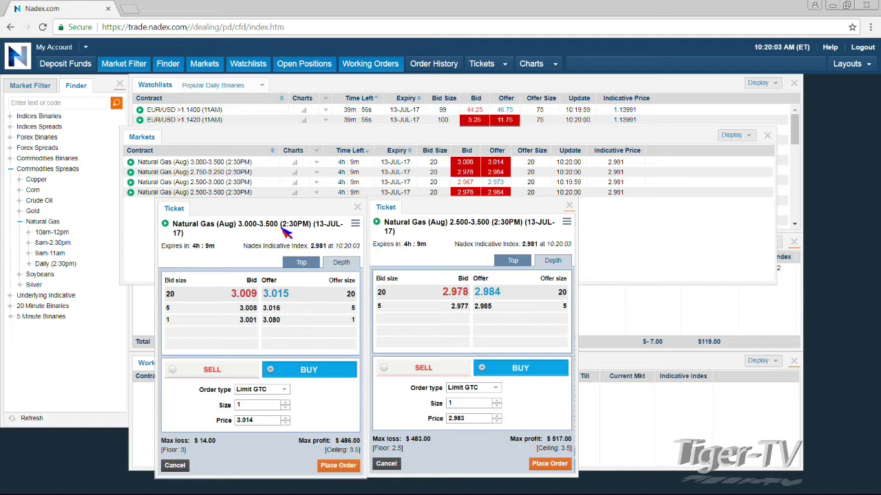
pyautogui.click(454, 293)
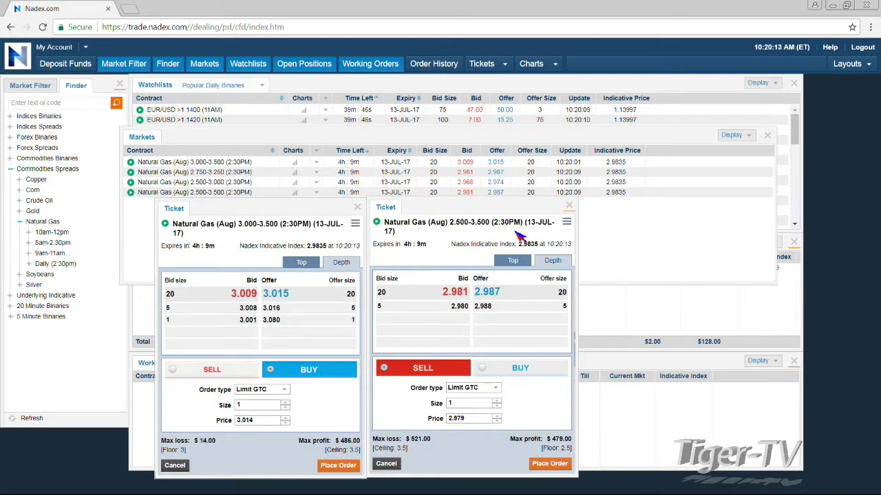
pyautogui.click(568, 206)
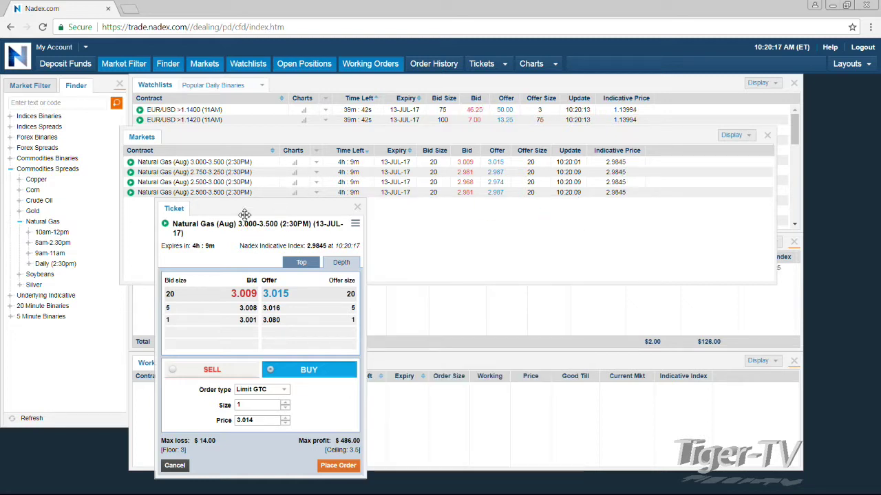
# Step: Open an order ticket for the Natural Gas 2.500-3.000 (2:30PM) spread and place it beside the 3.000-3.500 ticket
pyautogui.click(240, 146)
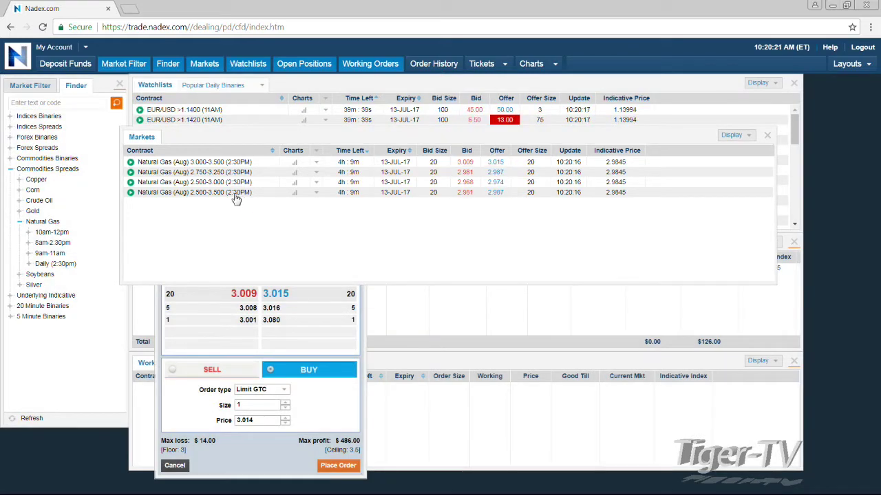
pyautogui.click(237, 165)
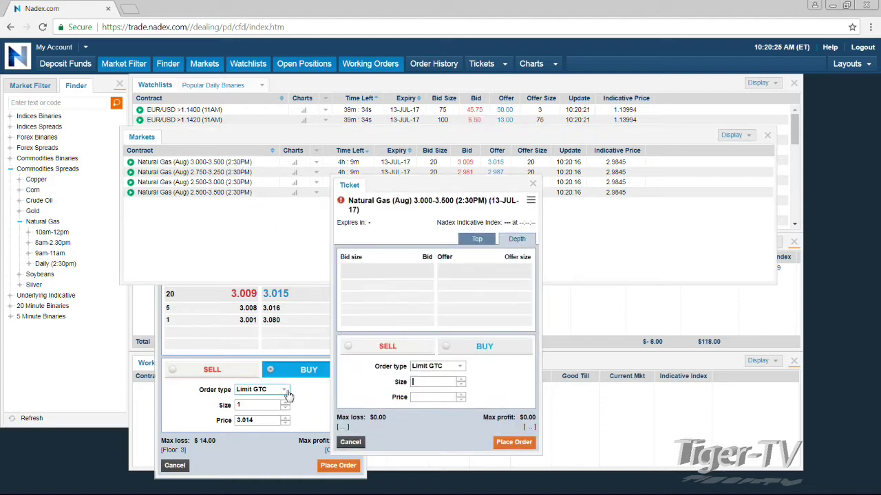
pyautogui.click(313, 410)
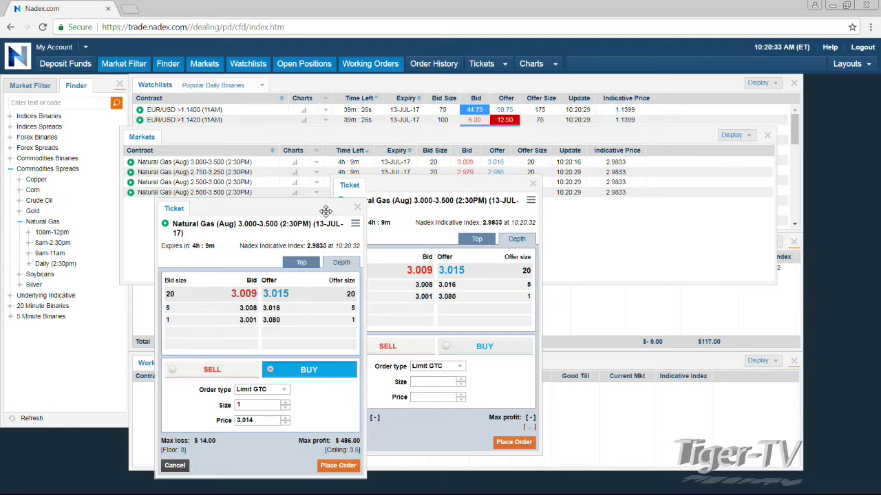
pyautogui.click(246, 191)
pyautogui.moveTo(442, 205); pyautogui.dragTo(468, 213)
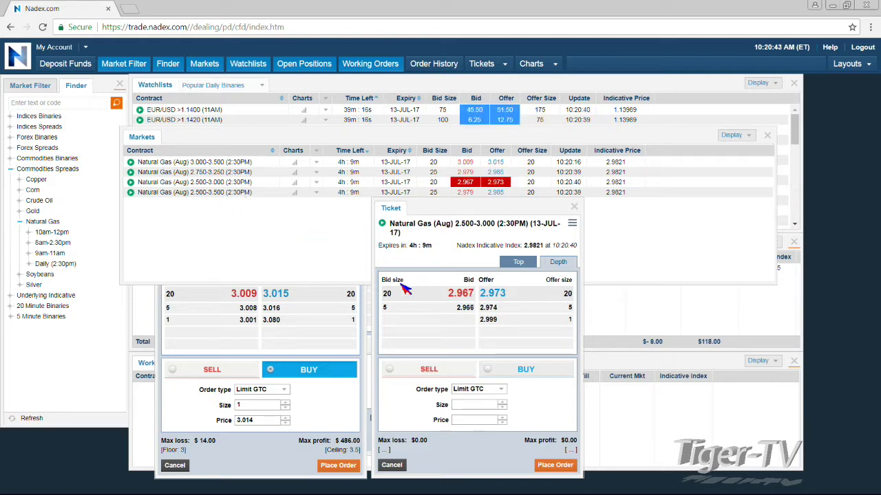
# Step: Fill the 2.500-3.000 ticket to sell 1 at 2.968 and update the 3.000-3.500 buy price to 3.016
pyautogui.click(339, 342)
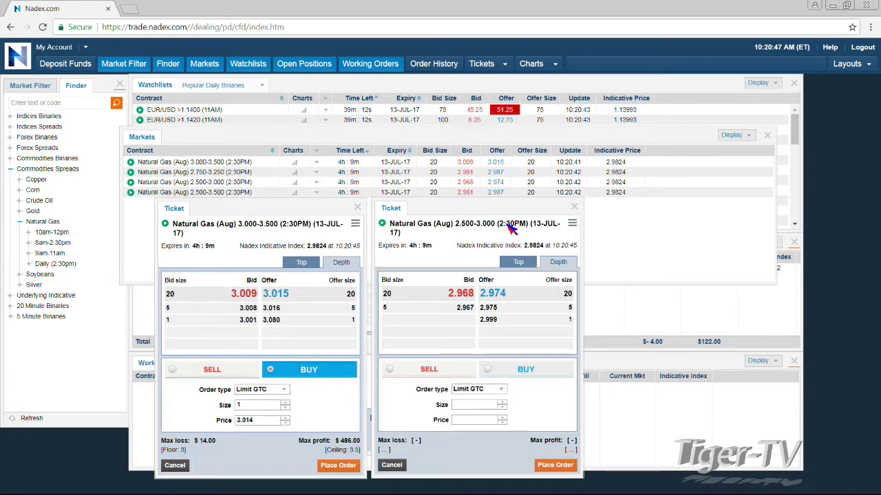
pyautogui.click(465, 315)
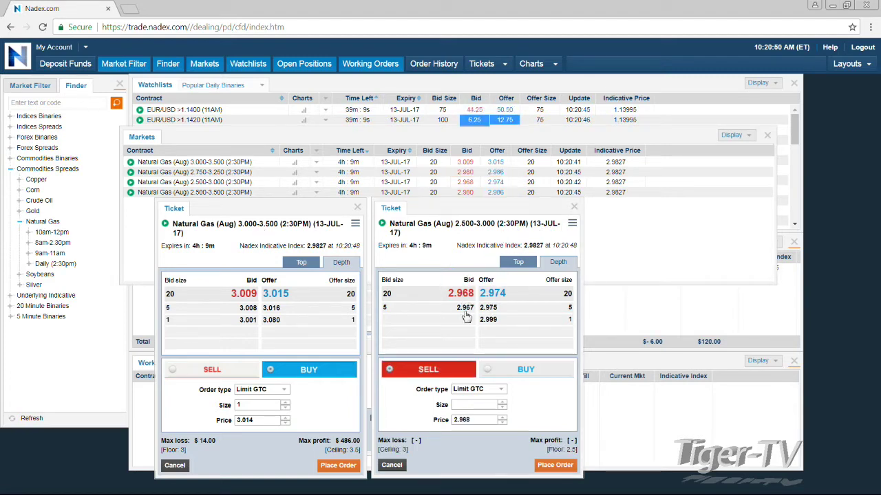
pyautogui.click(501, 404)
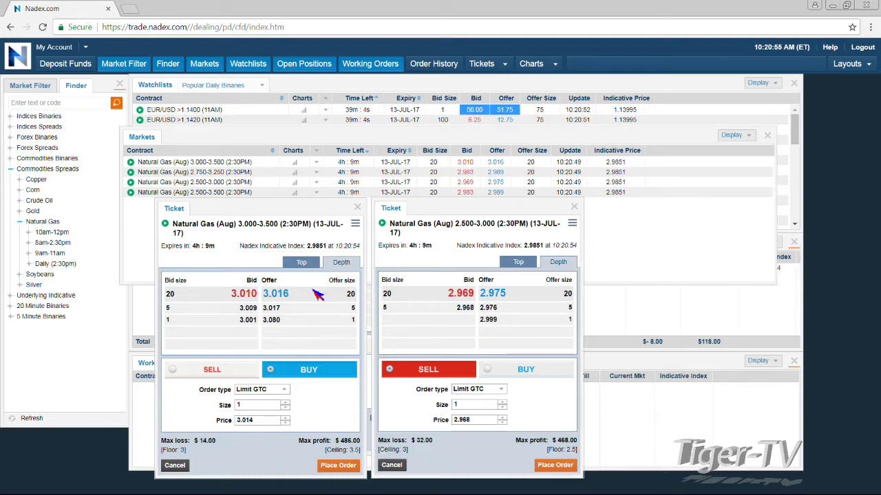
pyautogui.click(275, 294)
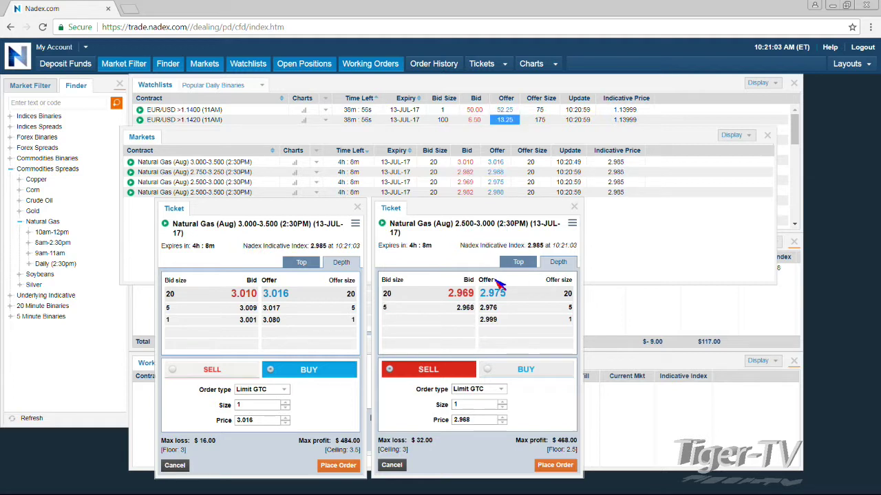
# Step: List the 8am-2:30pm Natural Gas spreads and open tickets for the 3.000-3.400 and 2.600-3.000 contracts side by side
pyautogui.click(55, 243)
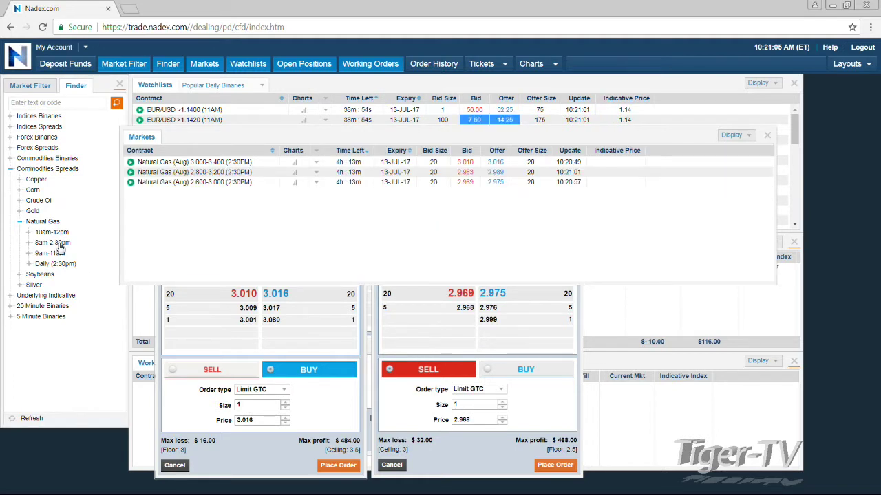
pyautogui.click(233, 162)
pyautogui.moveTo(556, 210); pyautogui.dragTo(502, 185)
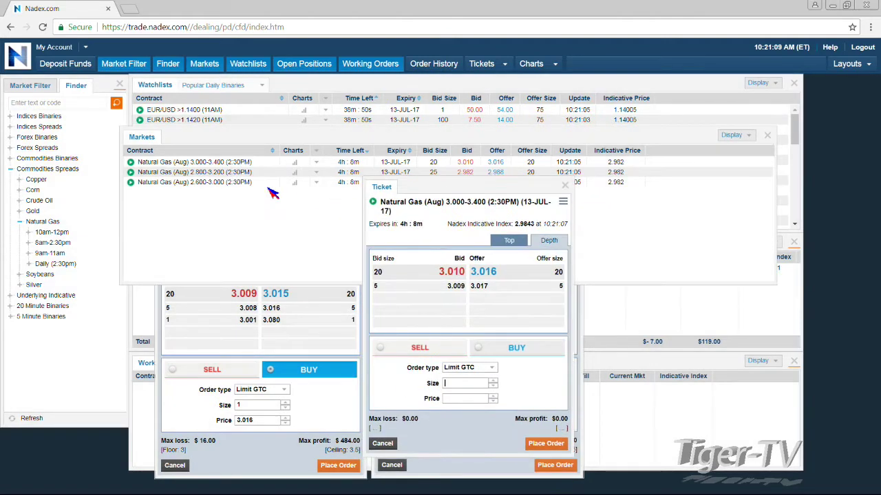
pyautogui.click(238, 183)
pyautogui.moveTo(503, 211); pyautogui.dragTo(236, 182)
pyautogui.click(471, 357)
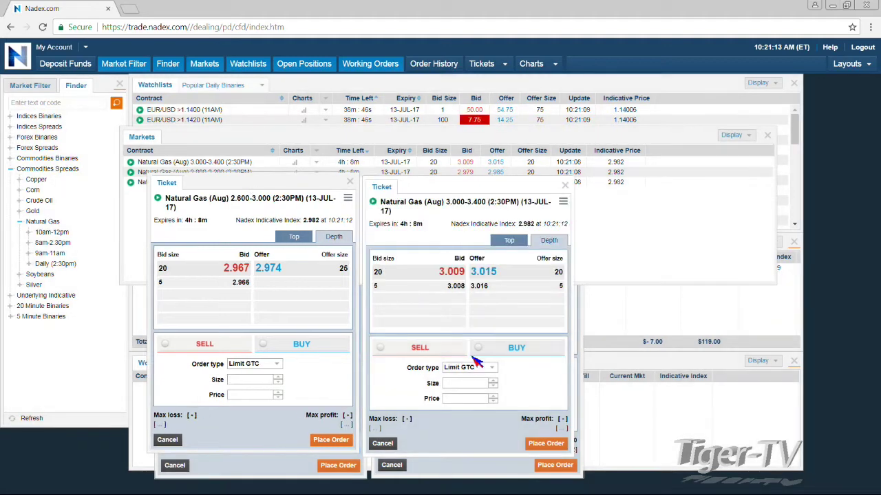
# Step: Fill the 3.000-3.400 ticket to buy 1 at 3.015 and the 2.600-3.000 ticket to sell 1 at 2.967
pyautogui.click(485, 350)
pyautogui.click(210, 344)
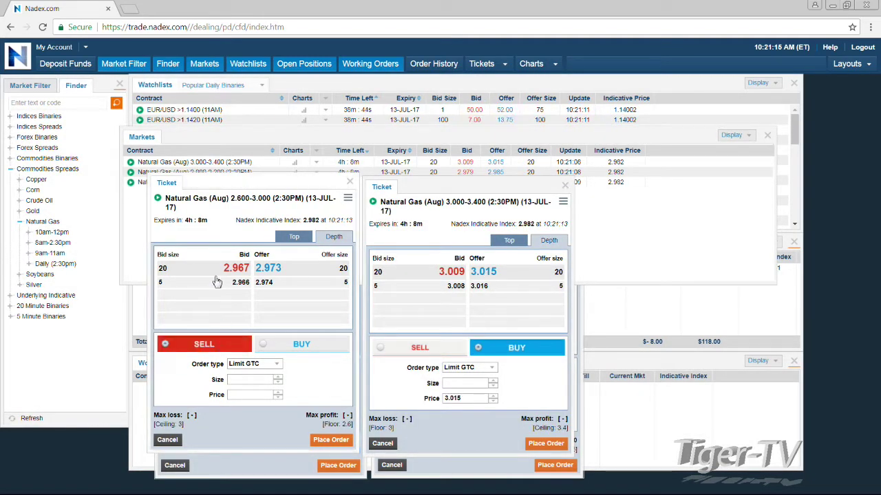
pyautogui.click(278, 377)
pyautogui.click(492, 382)
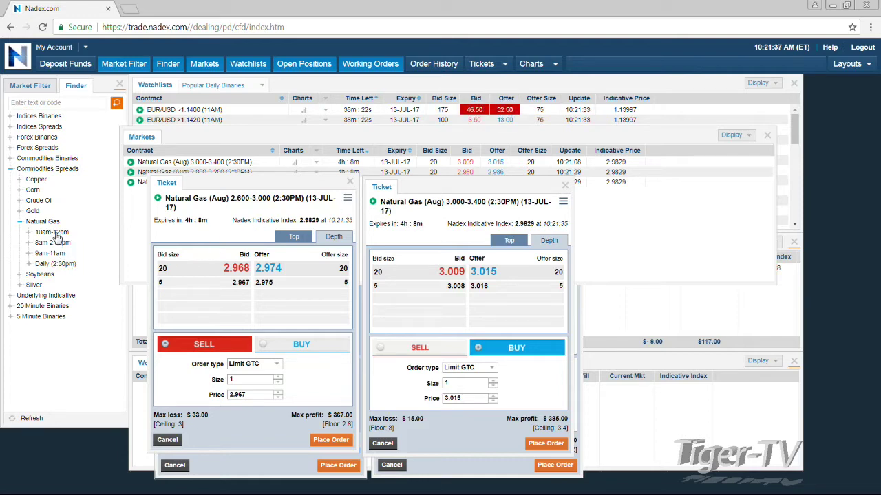
# Step: List the 9am-11am Natural Gas spreads and open tickets for the 2.750-2.950 and 2.950-3.150 contracts side by side
pyautogui.click(55, 254)
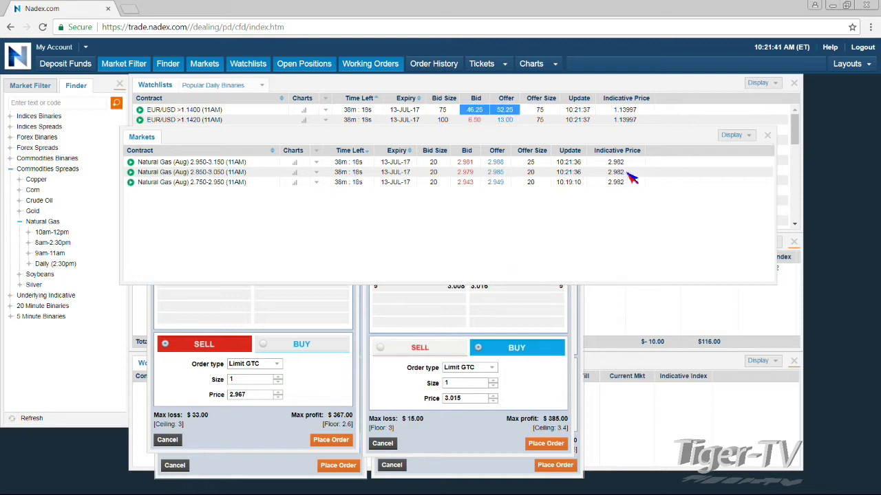
pyautogui.click(240, 163)
pyautogui.click(278, 175)
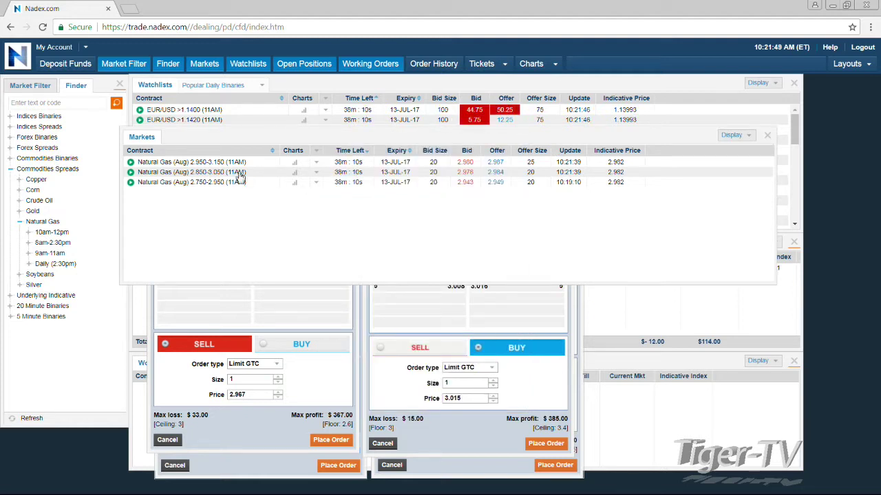
pyautogui.click(238, 182)
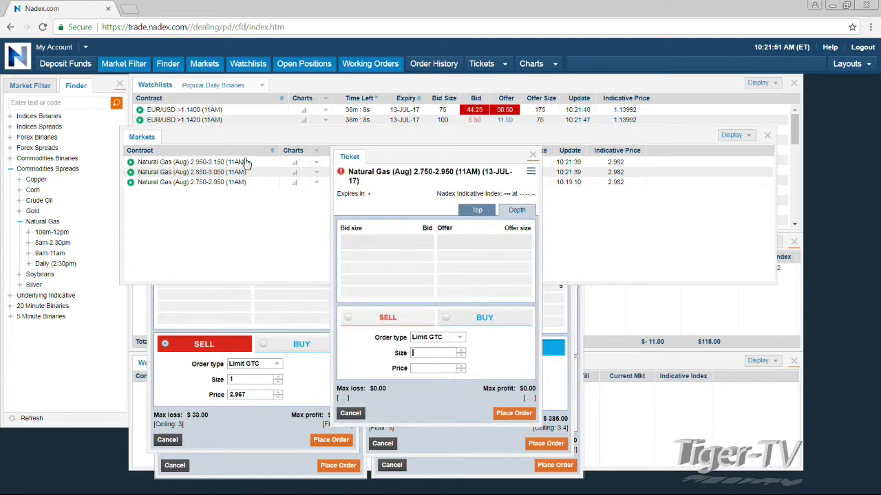
pyautogui.click(246, 162)
pyautogui.moveTo(471, 165); pyautogui.dragTo(238, 153)
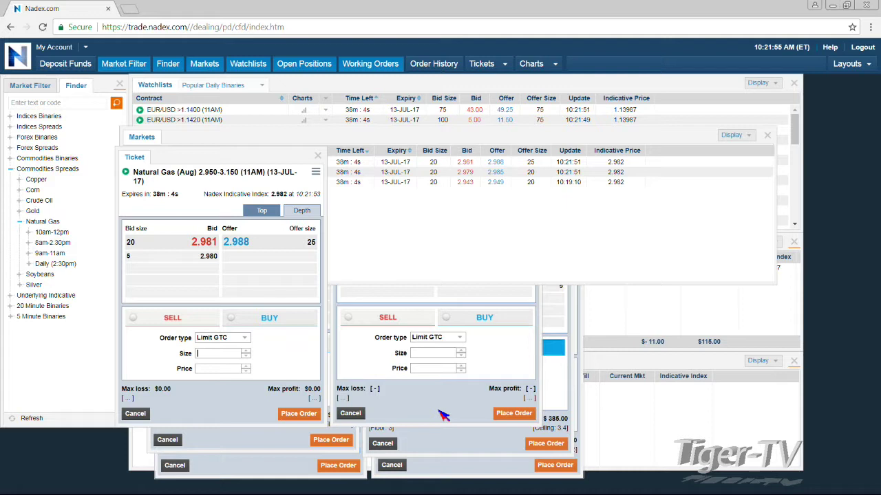
# Step: Fill the 2.950-3.150 ticket to buy 1 at 2.988 and set the 2.750-2.950 ticket to sell at the bid
pyautogui.click(242, 240)
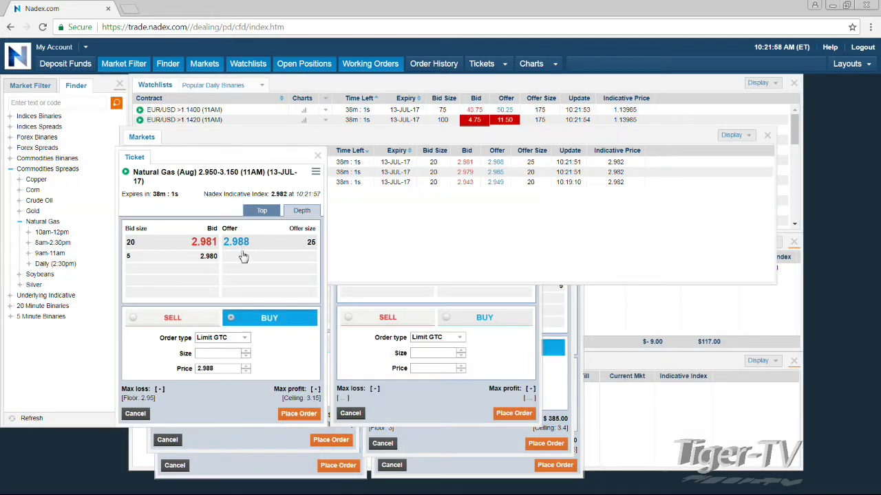
pyautogui.click(247, 352)
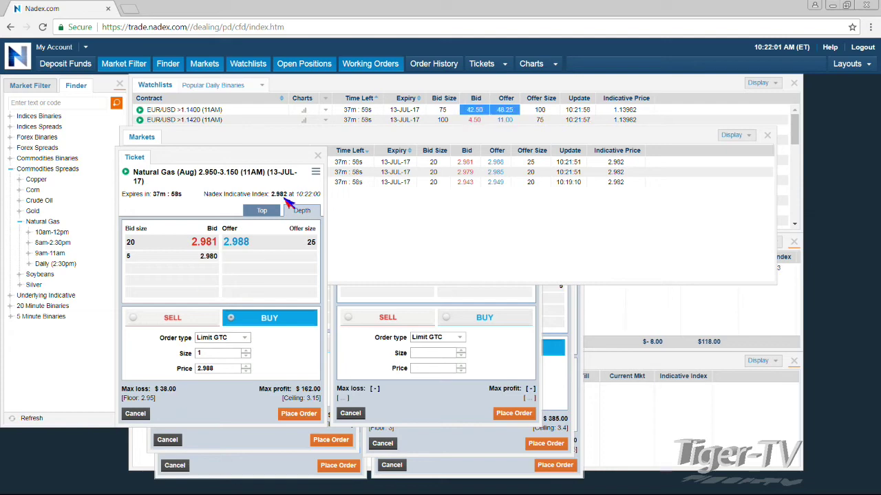
pyautogui.click(419, 242)
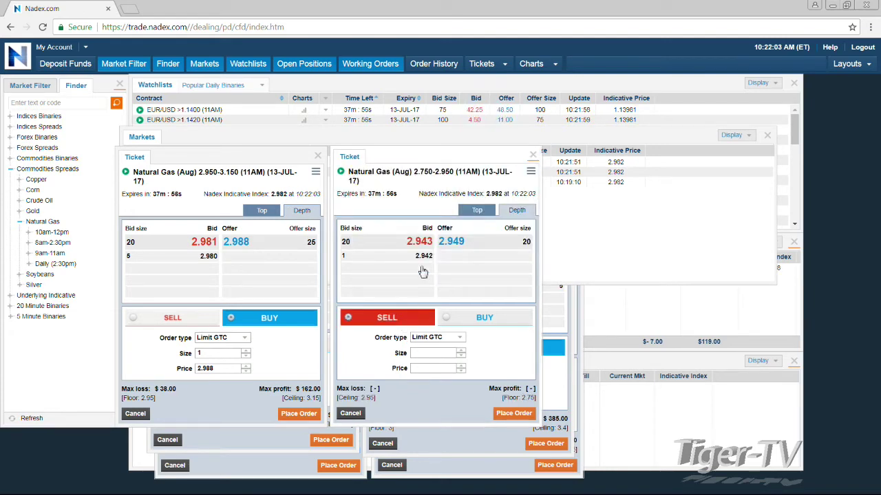
pyautogui.click(461, 350)
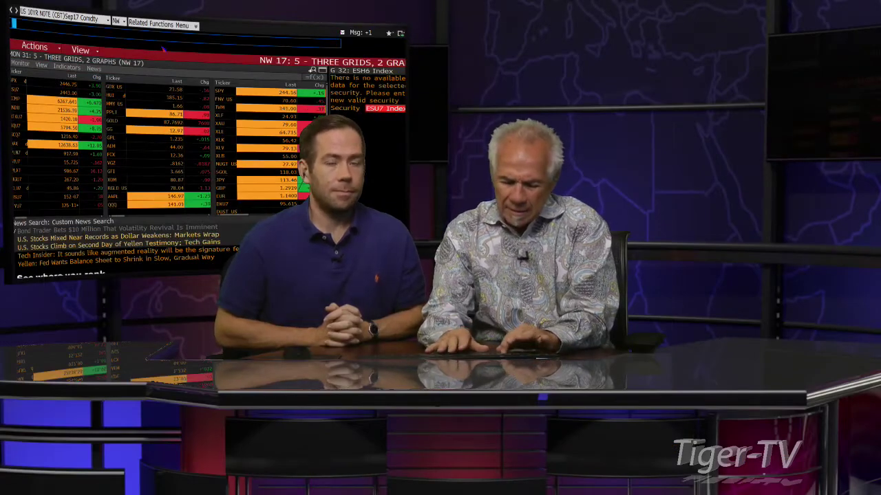
# Step: Switch to the Bloomberg Terminal, run CRB to show the commodity index futures movers, and load Natural Gas
pyautogui.write('CRB')
pyautogui.press('Return')
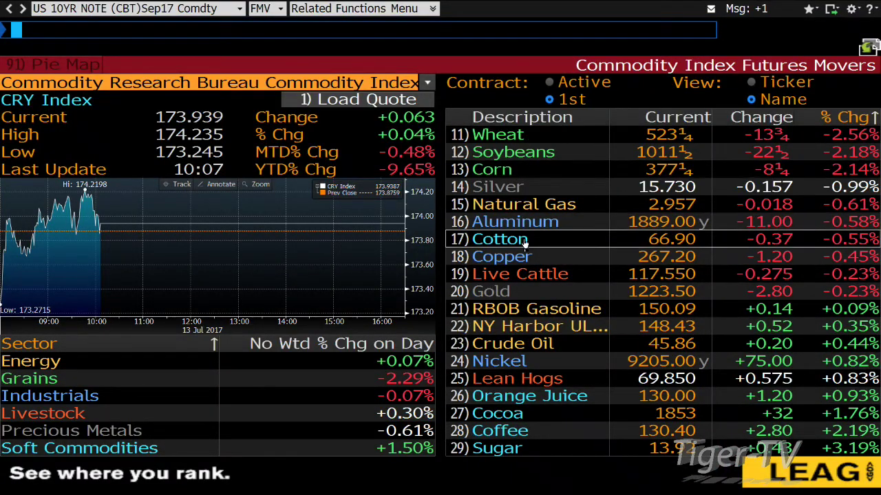
pyautogui.click(482, 204)
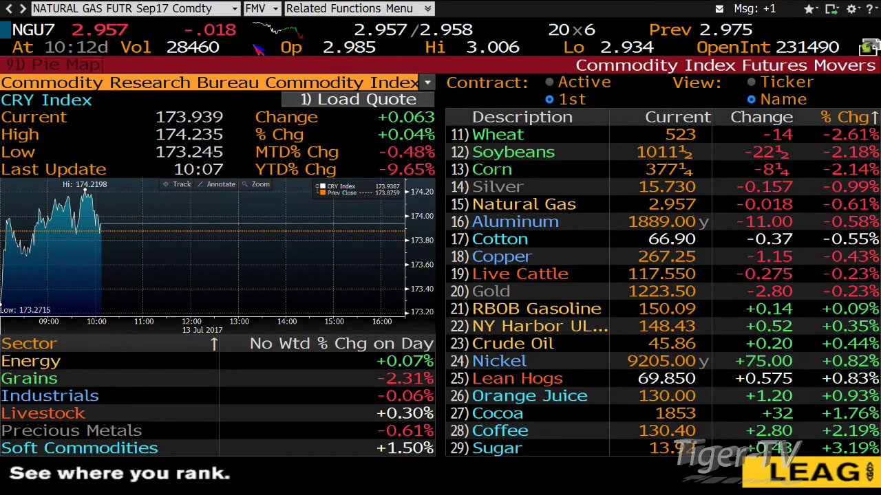
# Step: Chart the Sep17 natural gas future as daily bars with GPO and as intraday bars with IGPO
pyautogui.write('GPO')
pyautogui.press('Return')
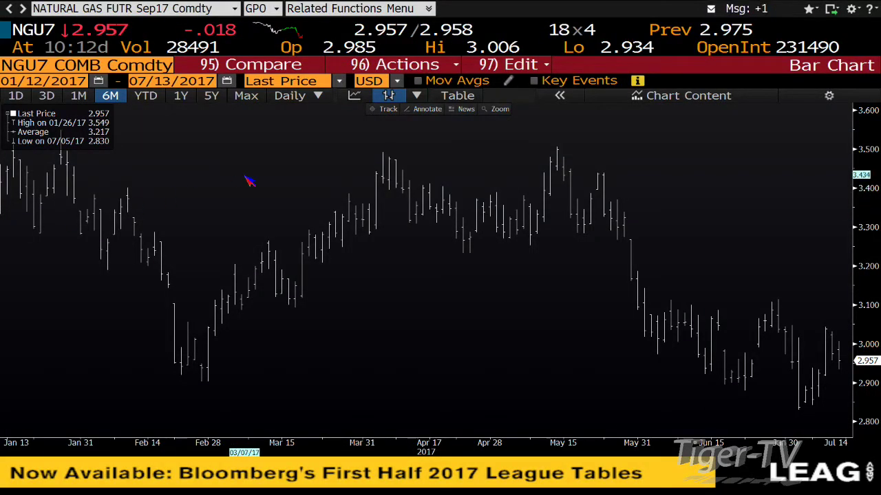
pyautogui.write('IGPO')
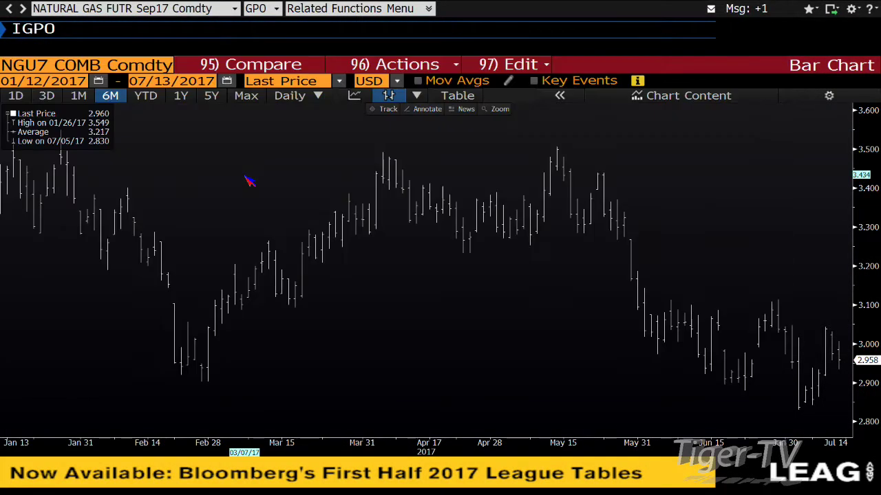
pyautogui.press('Return')
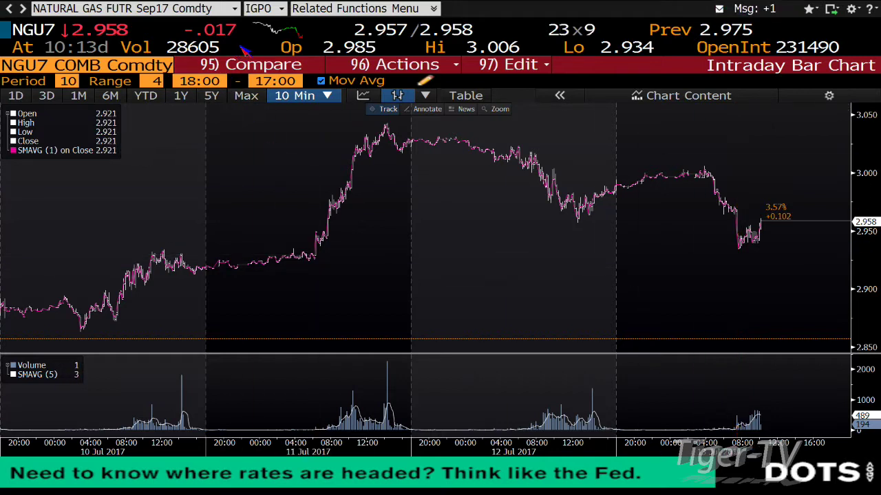
# Step: Return the Sep17 natural gas future to its GPO daily bars, then chart UNG Equity with GPO
pyautogui.write('GPO')
pyautogui.press('Return')
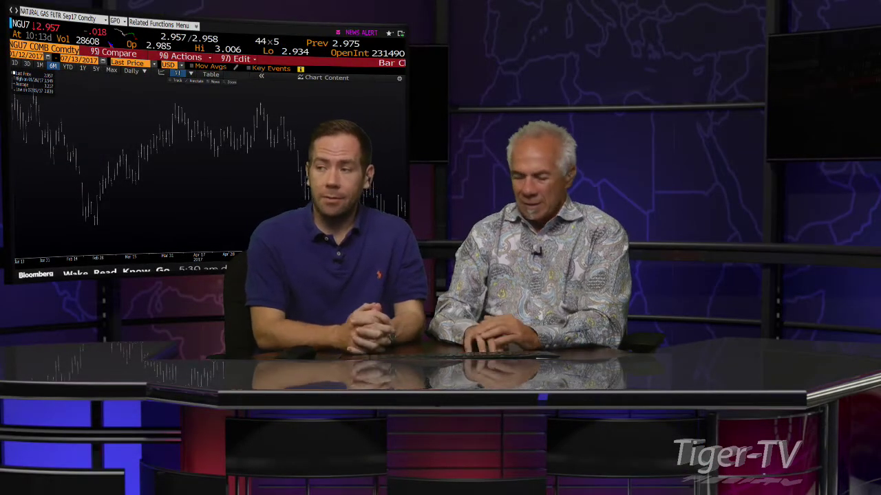
pyautogui.write('UNG Equity GPO')
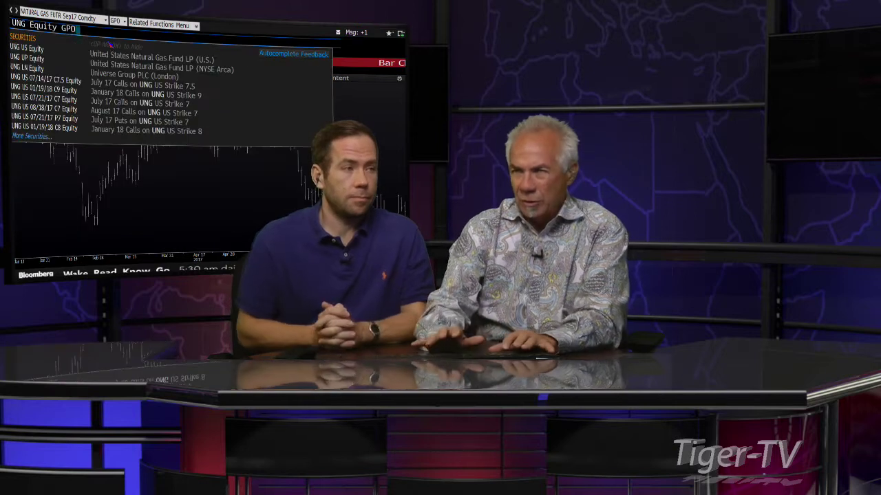
pyautogui.press('Return')
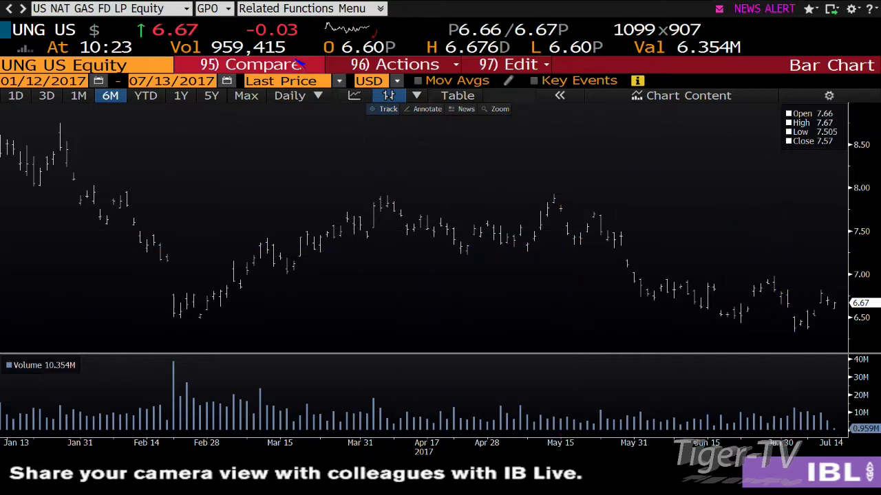
# Step: Show the UNG fund as intraday bars with IGPO and return to its daily GPO bar chart
pyautogui.write('IGPO')
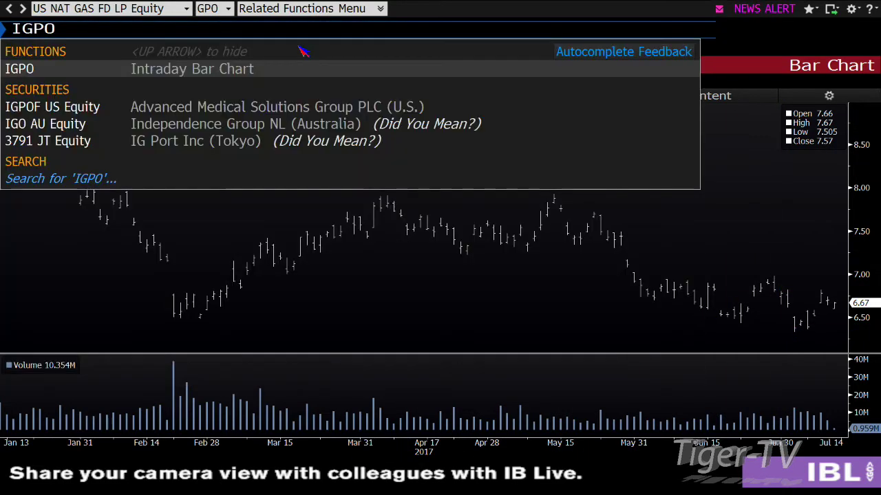
pyautogui.press('Return')
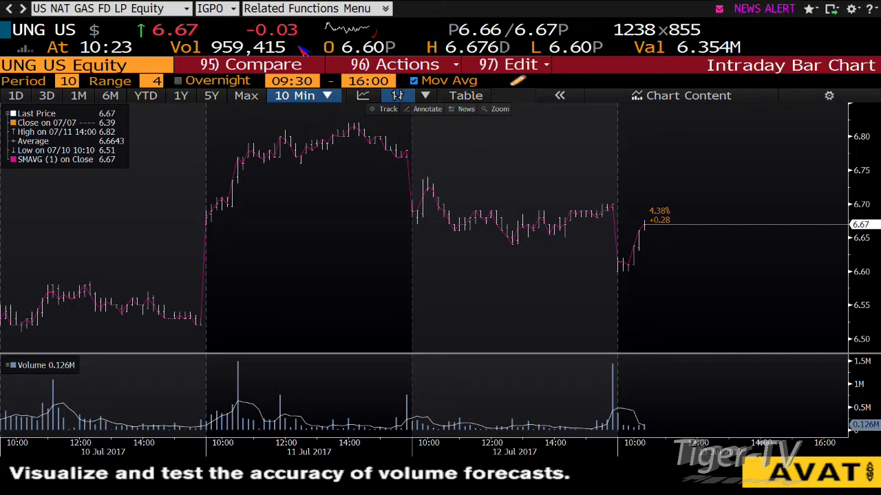
pyautogui.write('GPO')
pyautogui.press('Return')
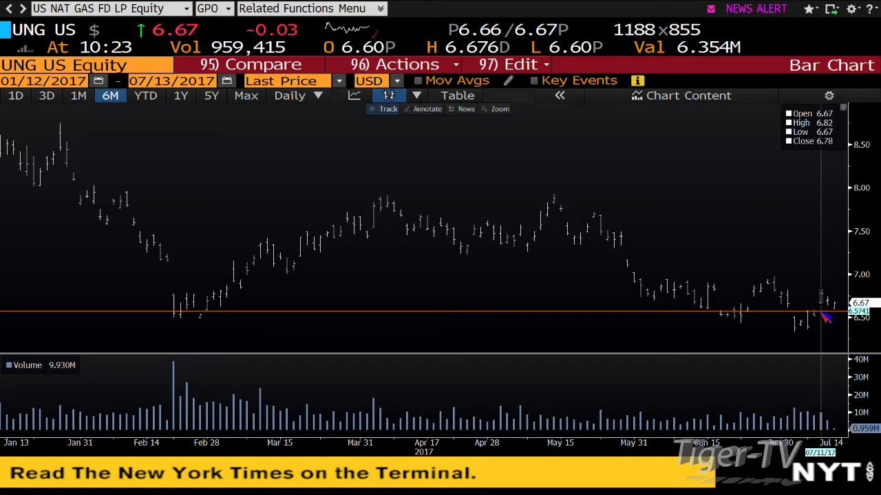
# Step: Open the Market Monitors function by running NW1
pyautogui.write('NW1')
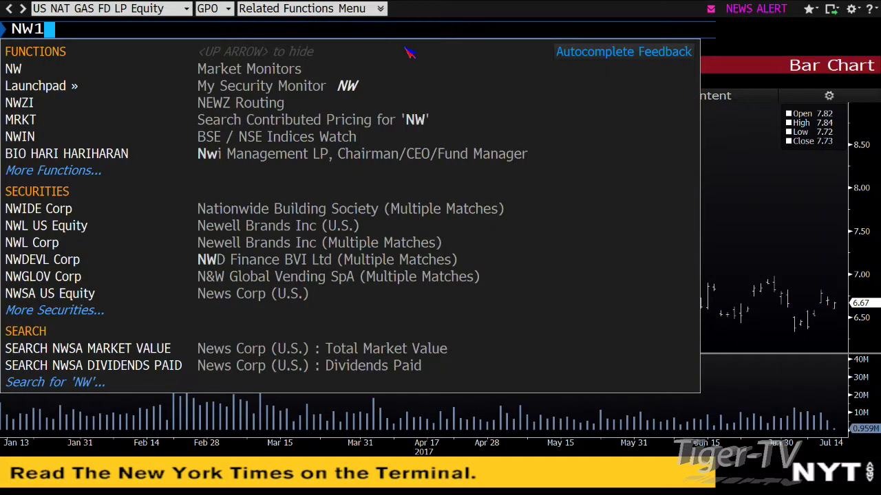
pyautogui.press('Return')
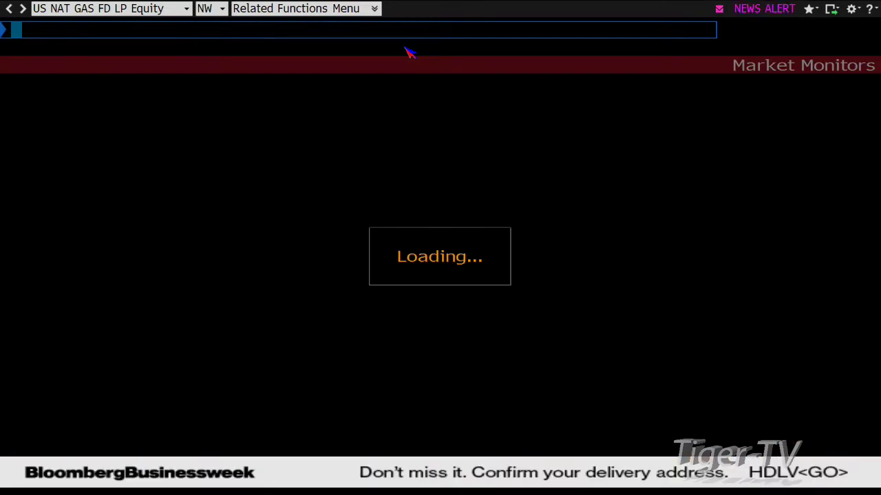